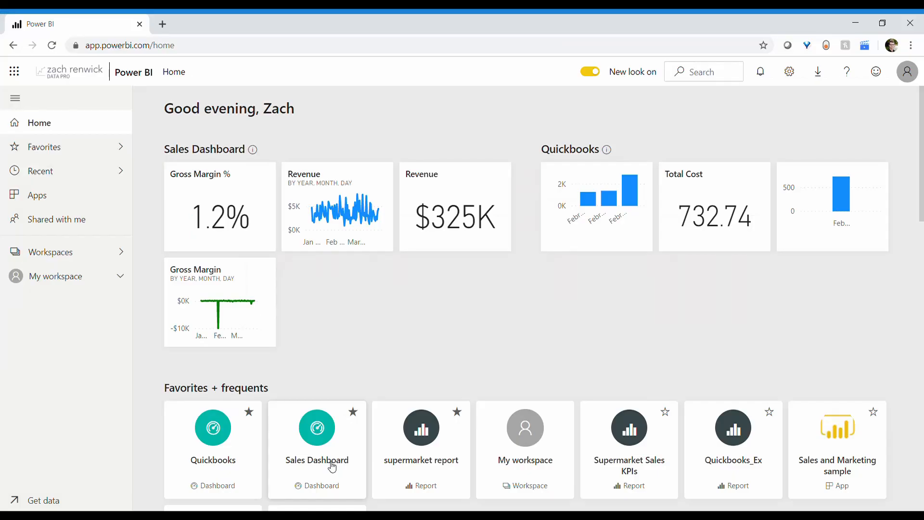
- Open the Sales Dashboard and ask its Q&A the suggested question "top cities by revenue"
left_click(331, 464)
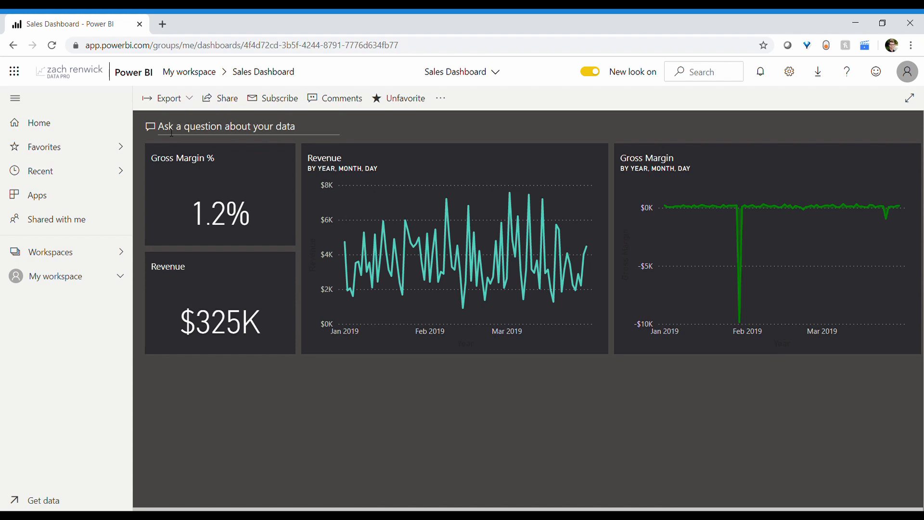
left_click(221, 128)
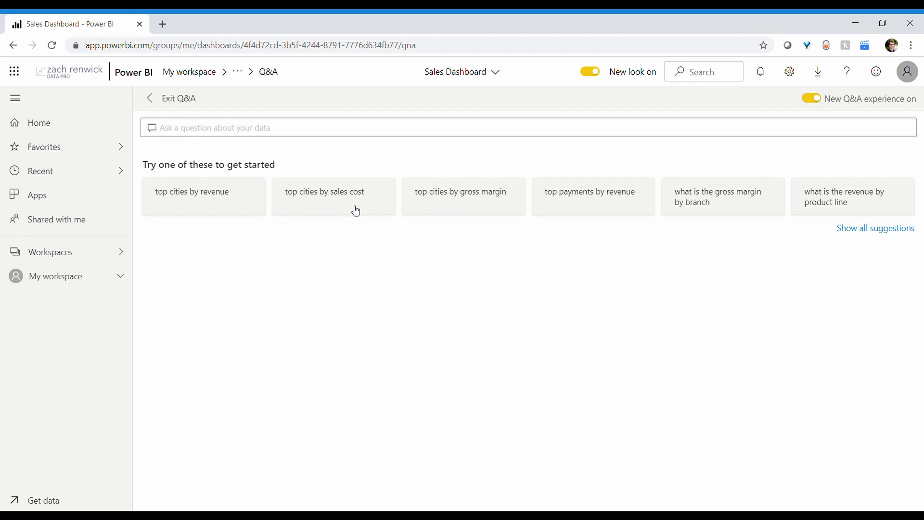
left_click(199, 209)
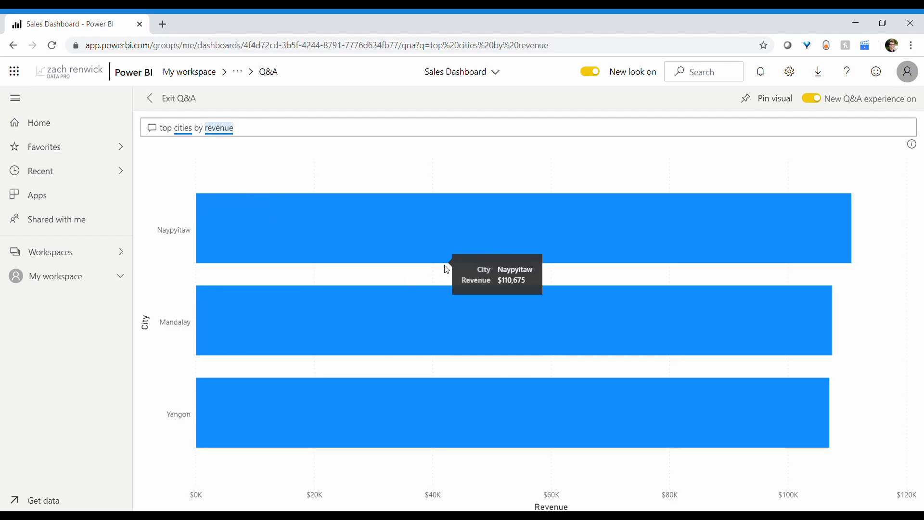
- Replace the Q&A question with "sales in last 15 months (date)"
triple_click(258, 131)
key("BackSpace")
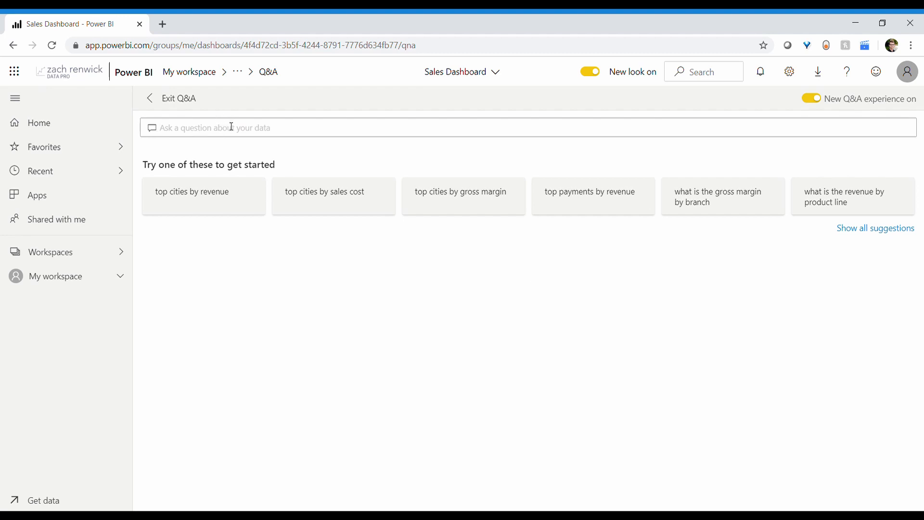
type("sals")
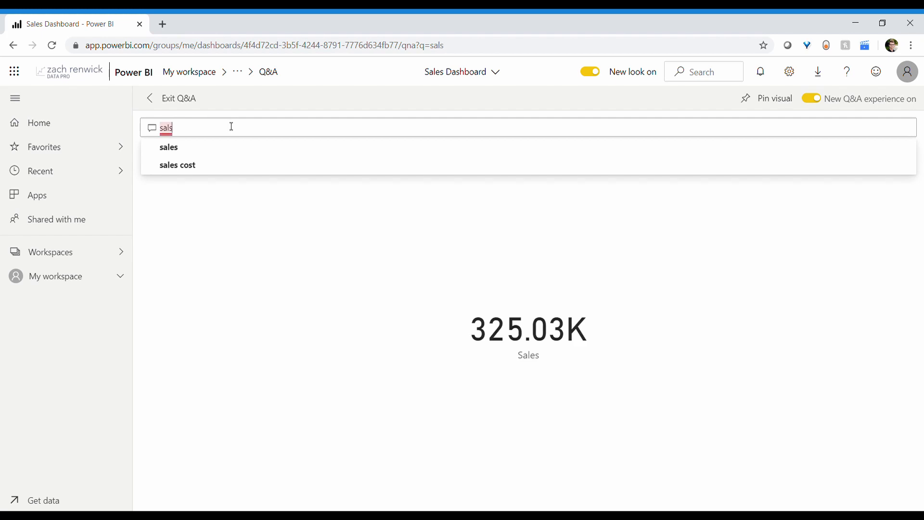
key("BackSpace")
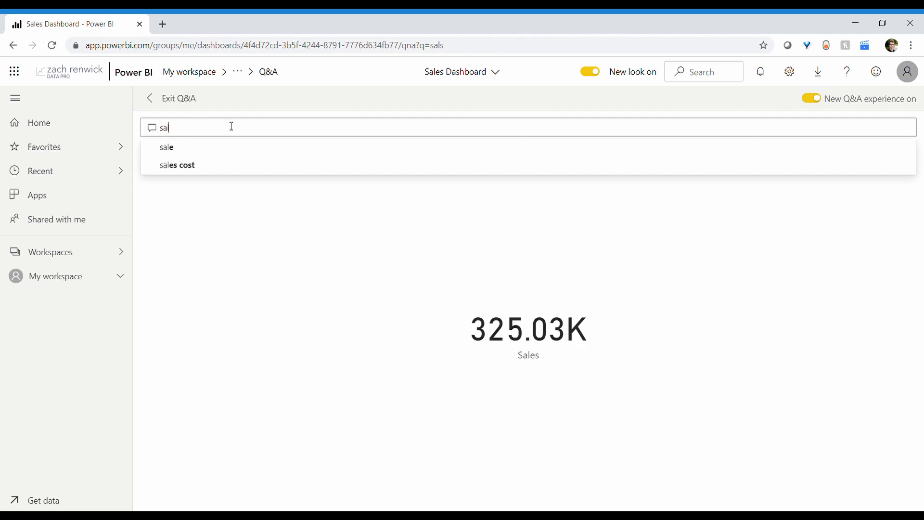
type("es")
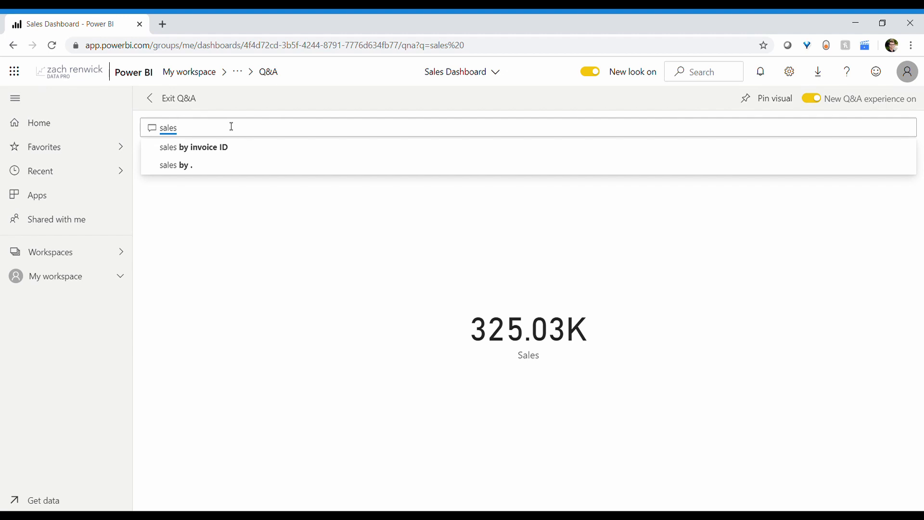
type("in")
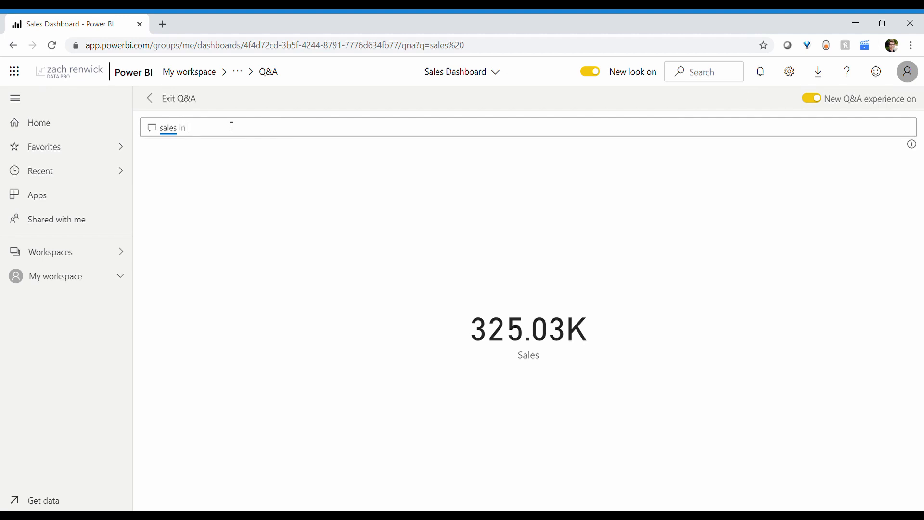
type(" last 15 mon")
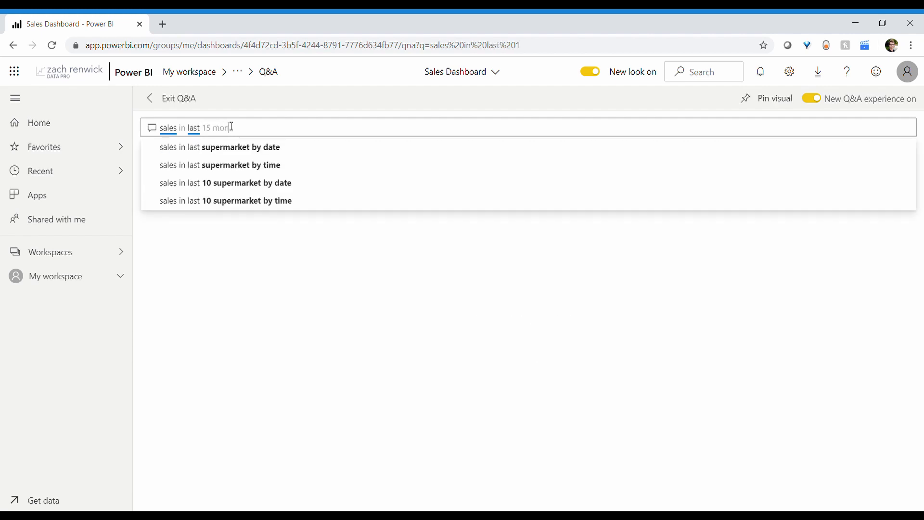
type("ths")
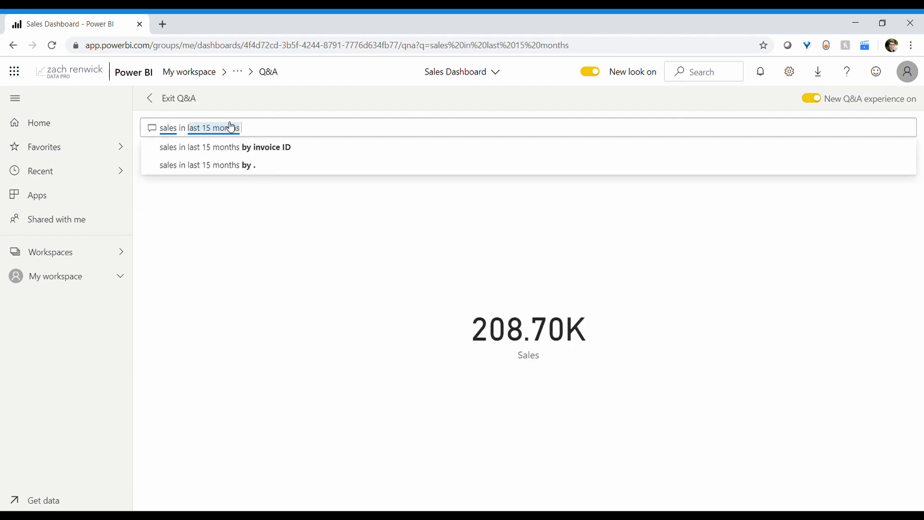
type(" (date)")
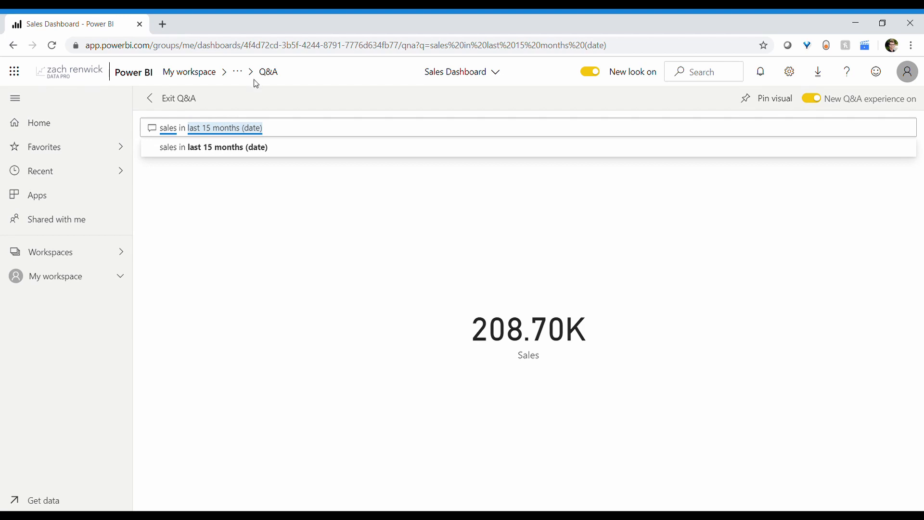
left_click(215, 146)
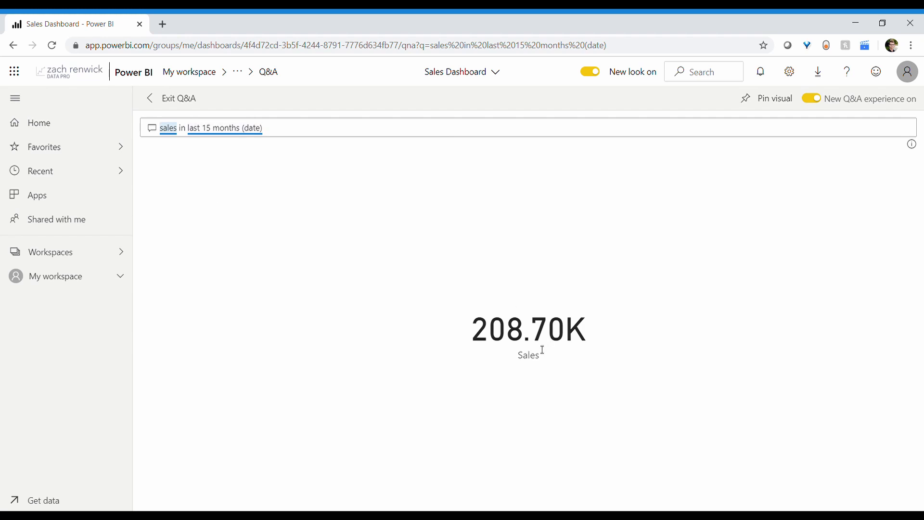
- Clear the Q&A question and ask "show me sales trend" instead
left_click(312, 137)
key("ctrl+a")
key("BackSpace")
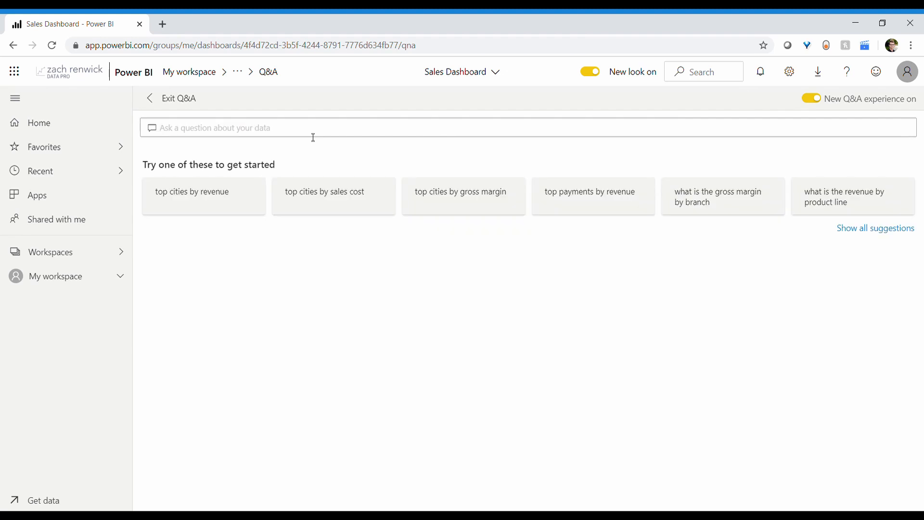
type("show m")
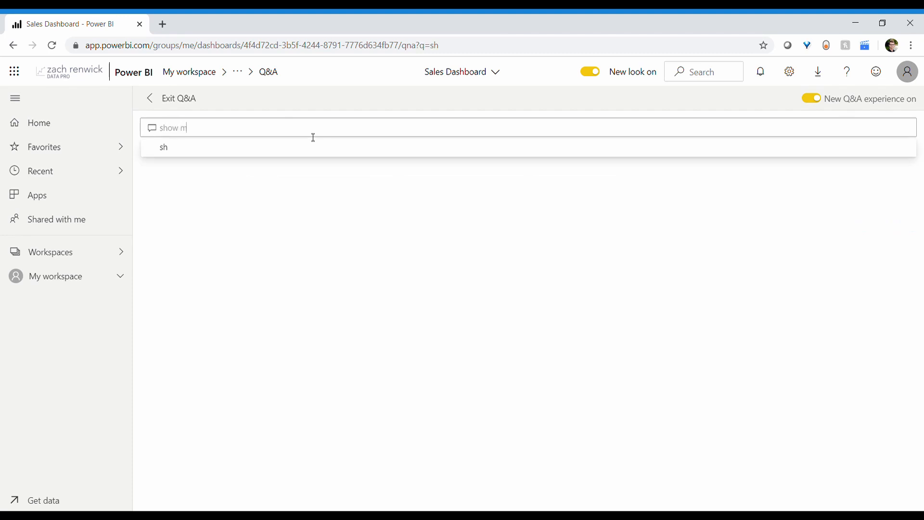
type("e sales trend")
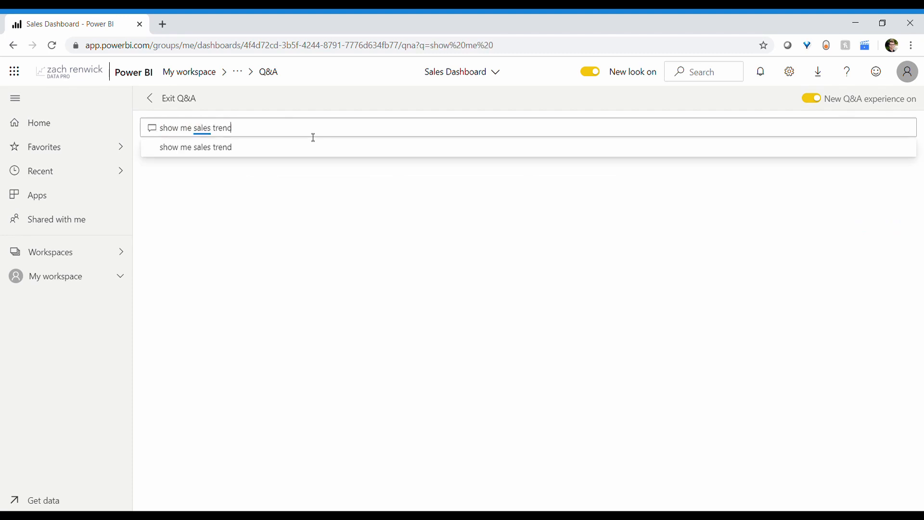
key("Return")
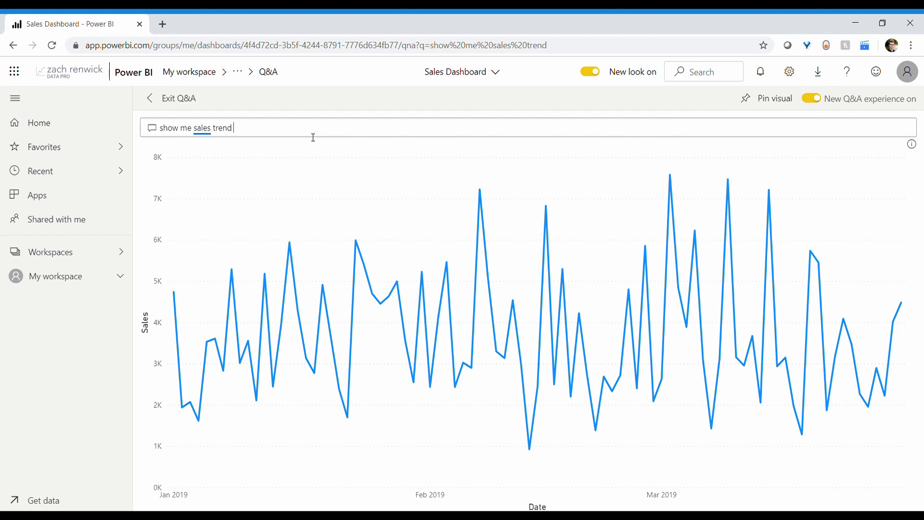
- Extend the sales trend question with "as line chart" to specify the visual type
type("as line")
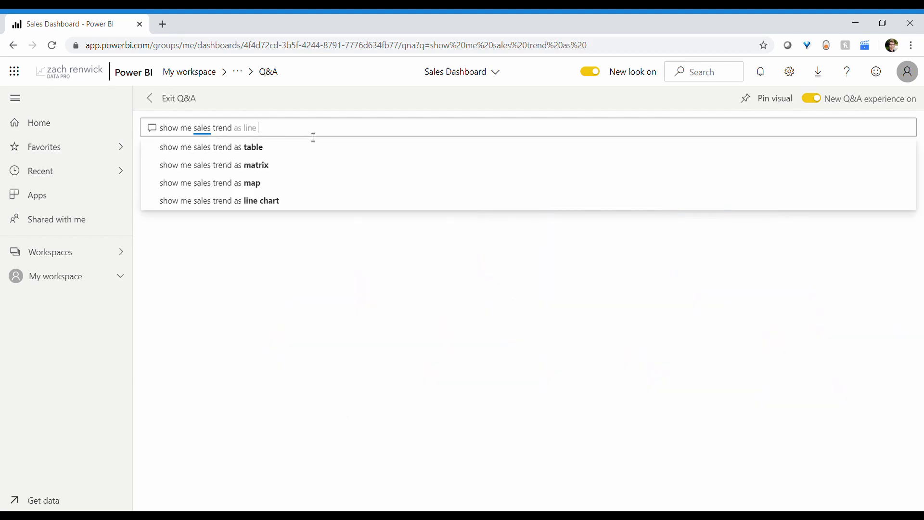
type(" chart")
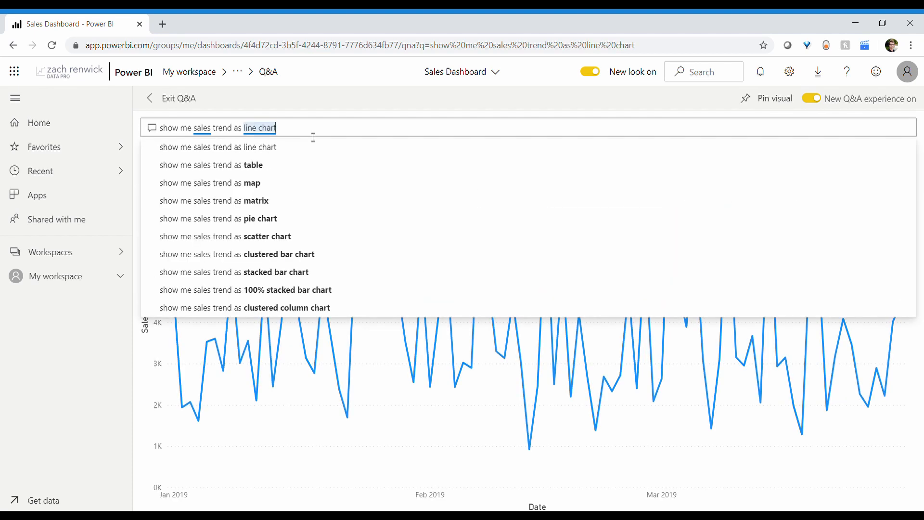
key("Return")
- Change the visual type in the sales trend question to "column chart"
key("BackSpace")
key("BackSpace")
key("BackSpace")
key("BackSpace")
key("BackSpace")
key("BackSpace")
key("BackSpace")
key("BackSpace")
key("BackSpace")
key("BackSpace")
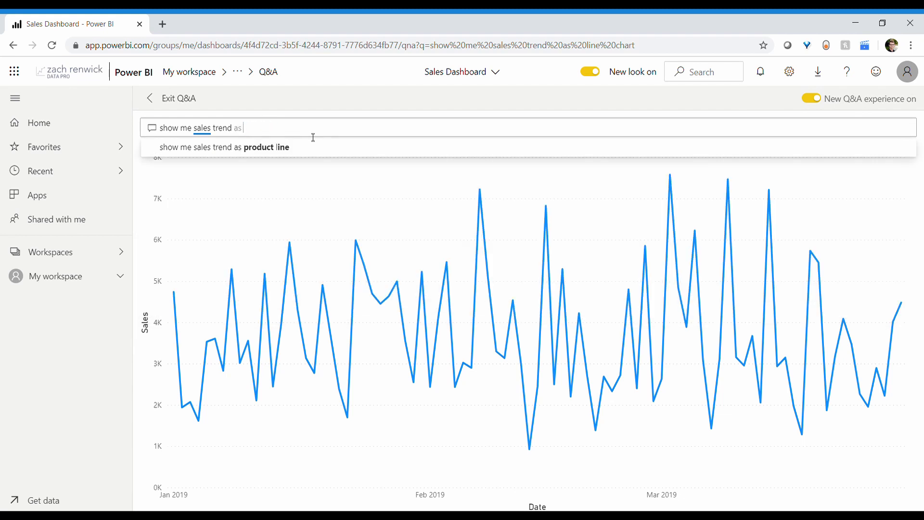
type("column chart")
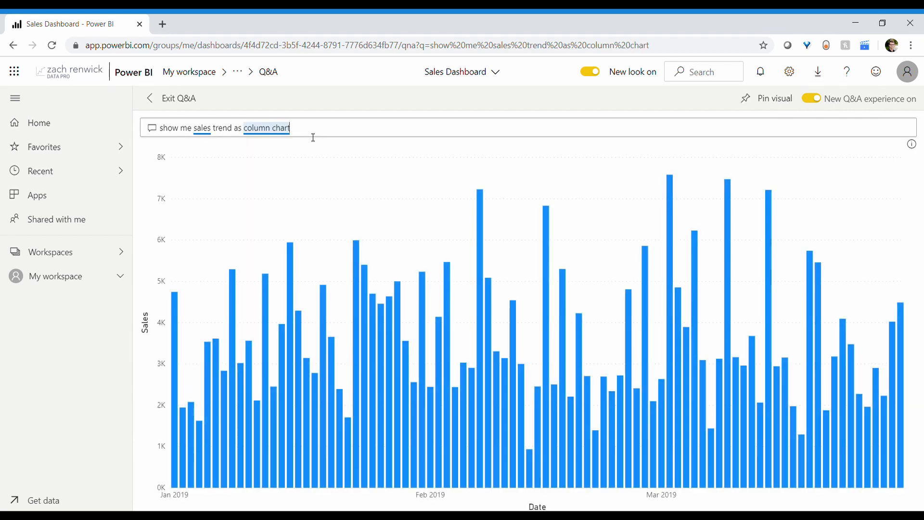
- Clear the Q&A question and ask "show me top 5 product lines by sales"
key("ctrl+a")
key("BackSpace")
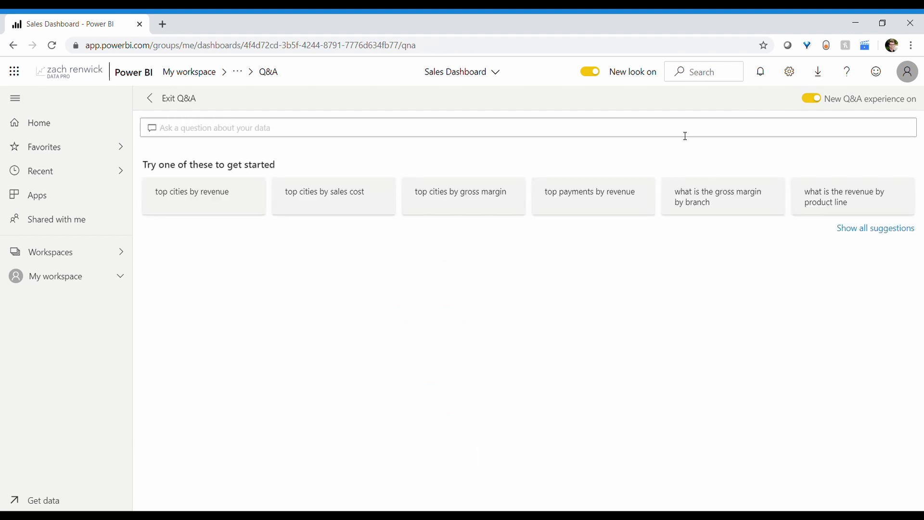
type("show me")
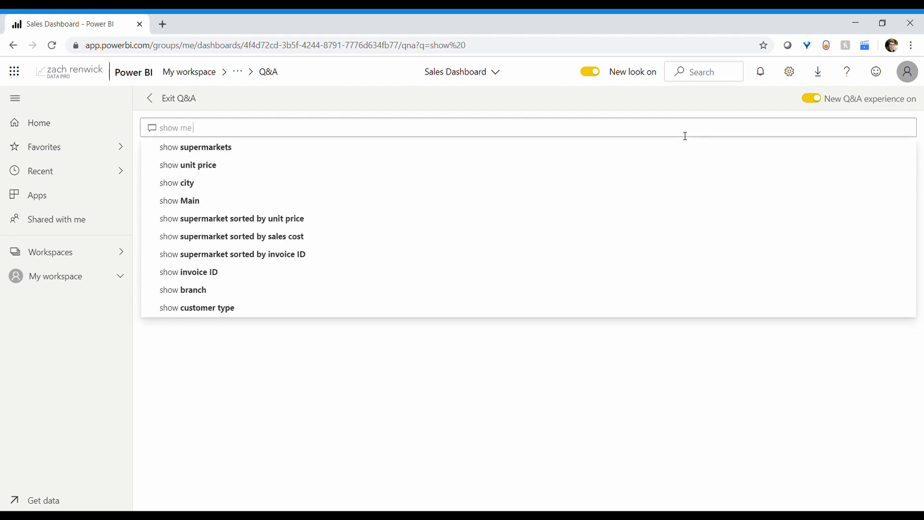
type(" top 5 produ")
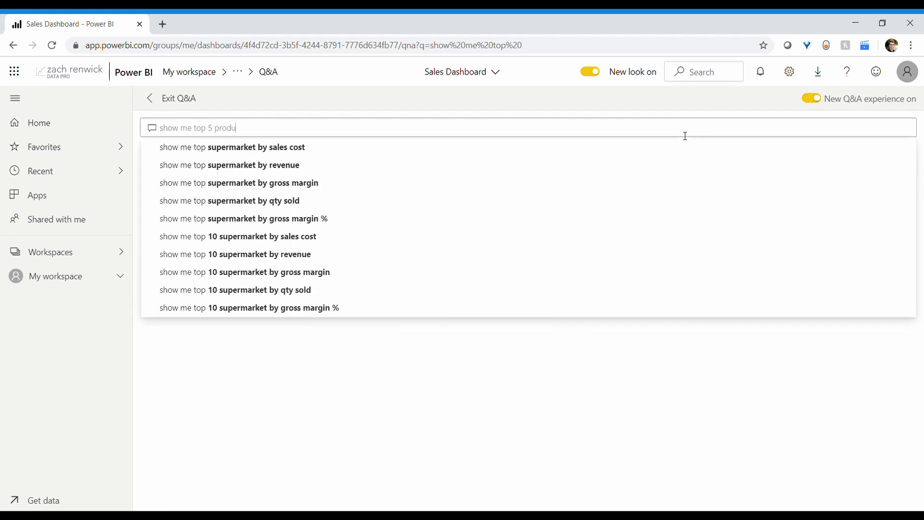
type("ct ")
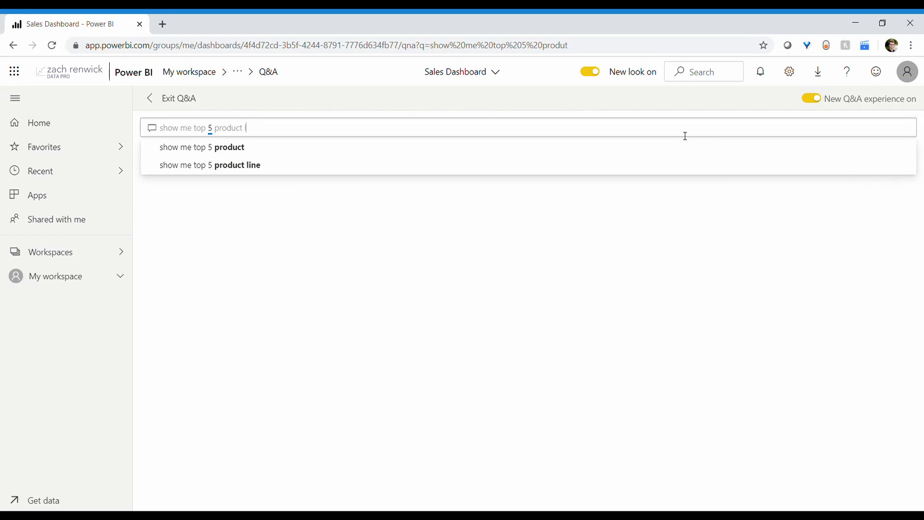
type("lines by ")
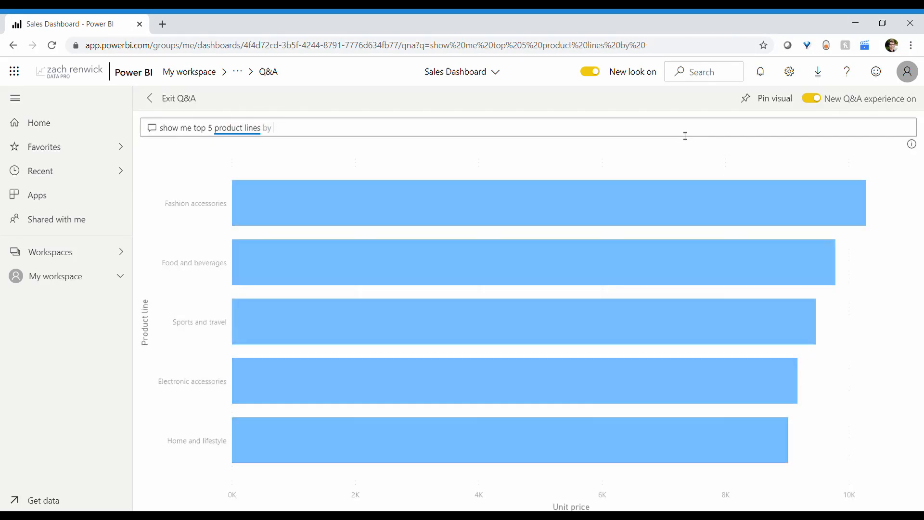
type("sales")
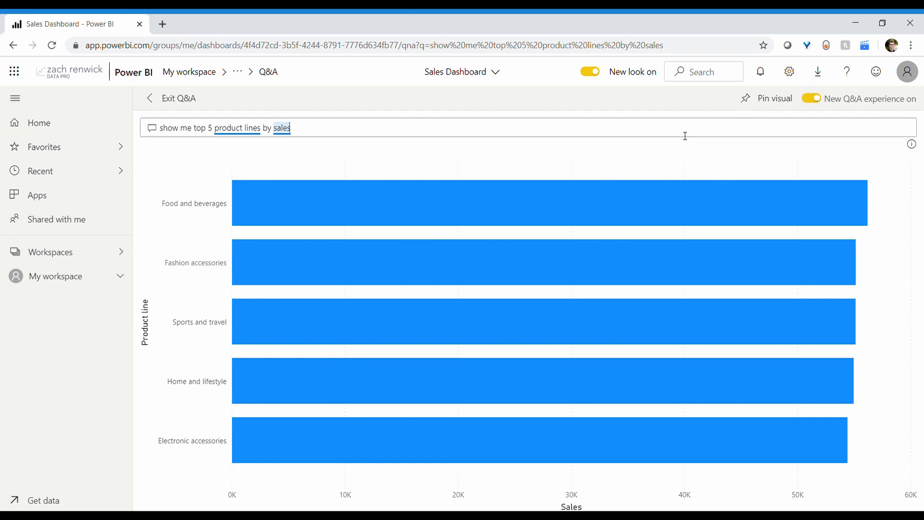
- Rewrite the end of the question so it reads "show me top revenue by city"
key("BackSpace")
key("BackSpace")
key("BackSpace")
key("BackSpace")
key("BackSpace")
key("BackSpace")
key("BackSpace")
key("BackSpace")
key("BackSpace")
key("BackSpace")
key("BackSpace")
key("BackSpace")
key("BackSpace")
key("BackSpace")
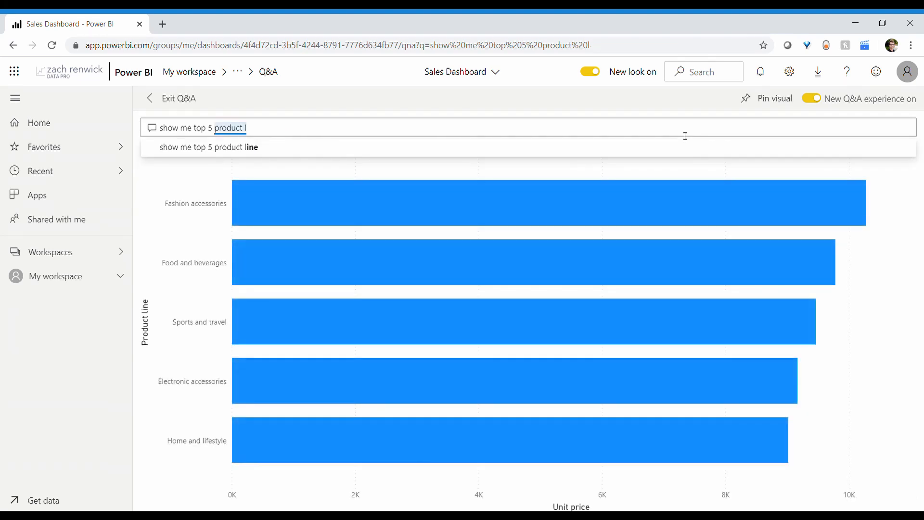
key("BackSpace")
key("BackSpace")
key("BackSpace")
key("BackSpace")
key("BackSpace")
key("BackSpace")
key("BackSpace")
key("BackSpace")
key("BackSpace")
key("BackSpace")
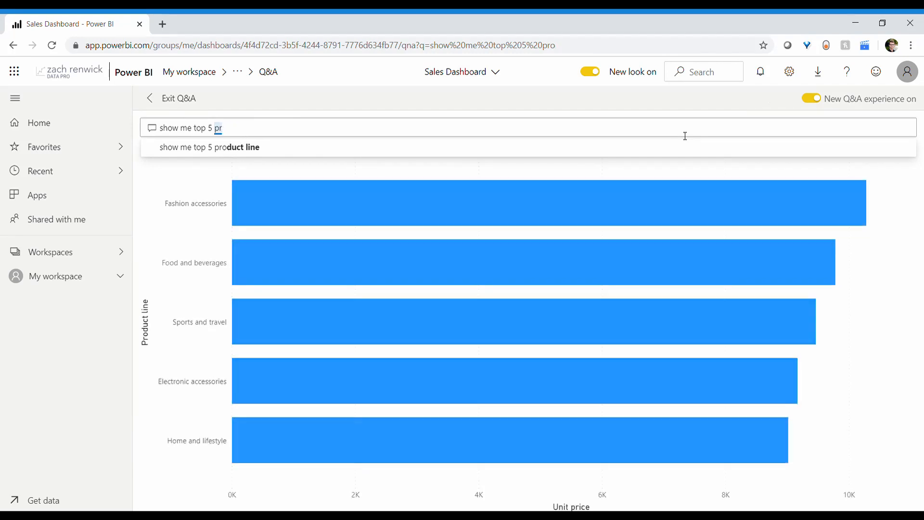
type("r")
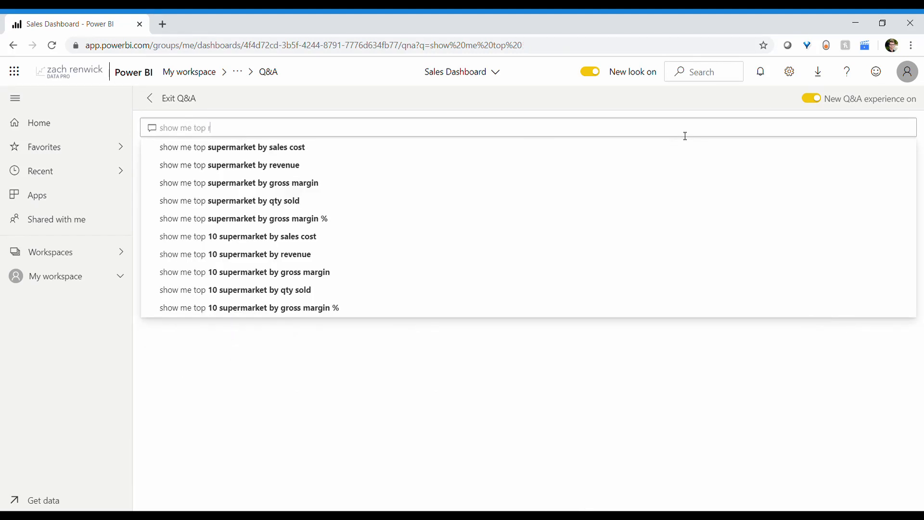
type("evenue by sa")
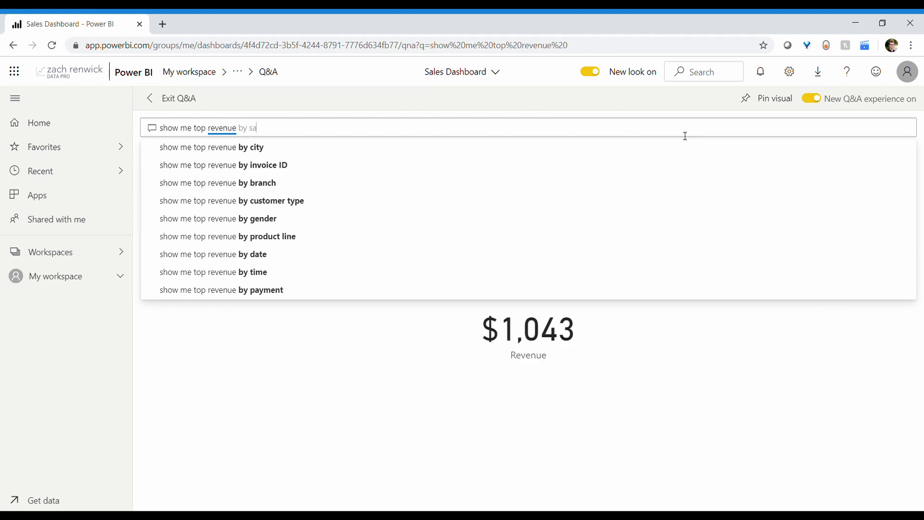
key("BackSpace")
key("BackSpace")
type("city")
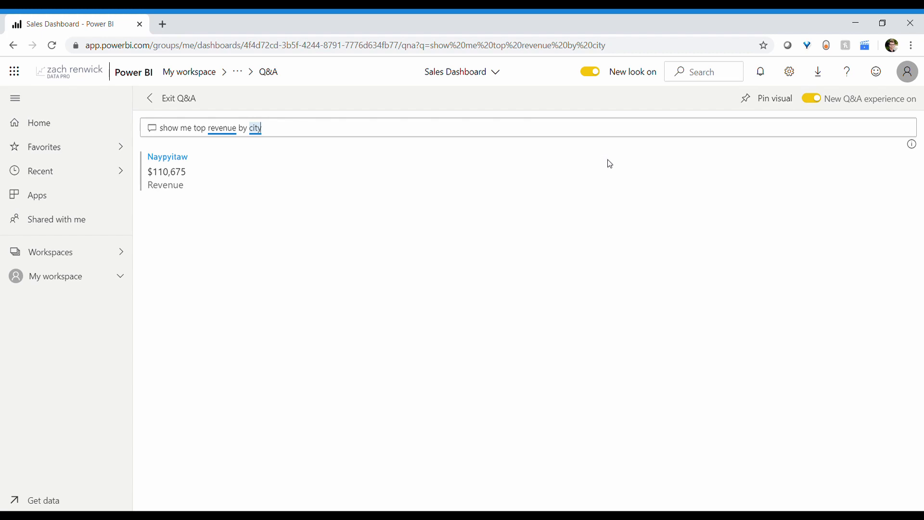
- Pin the top revenue by city visual to the existing Sales Dashboard
left_click(755, 104)
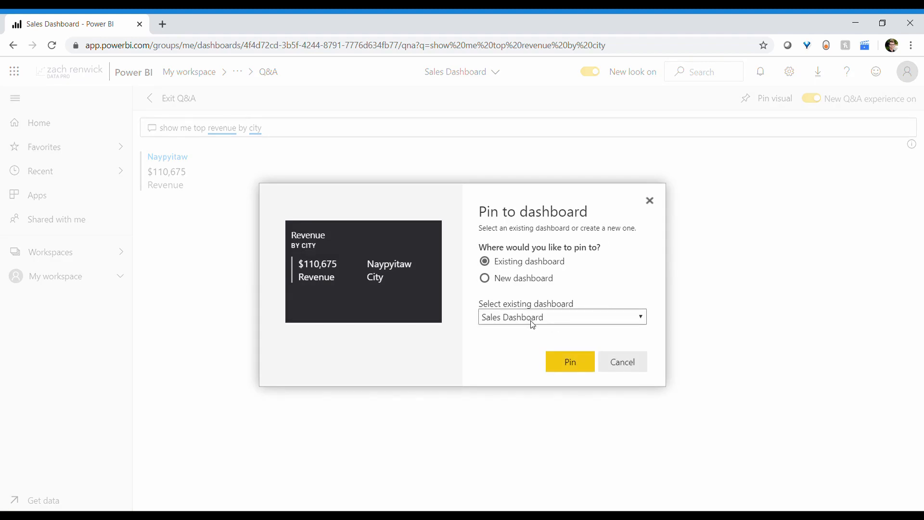
left_click(570, 361)
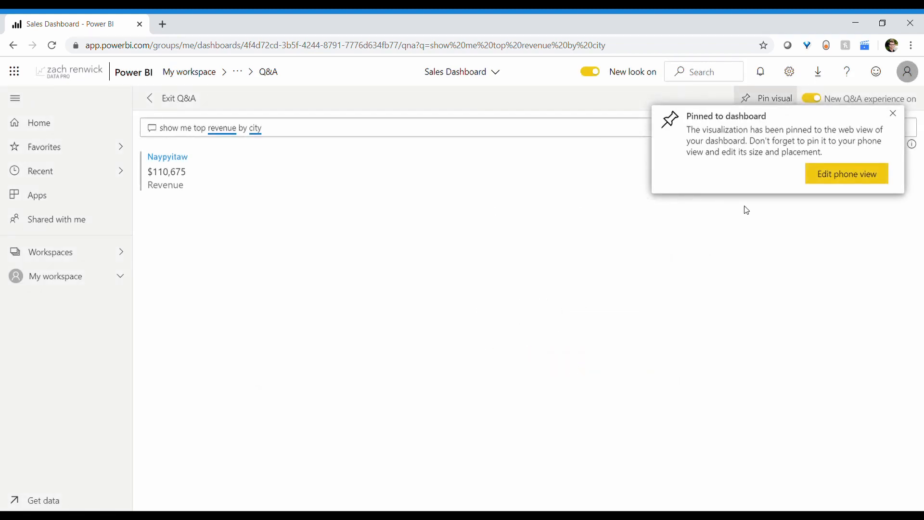
- Replace the Q&A question with "sales trend trend as column chart"
triple_click(304, 137)
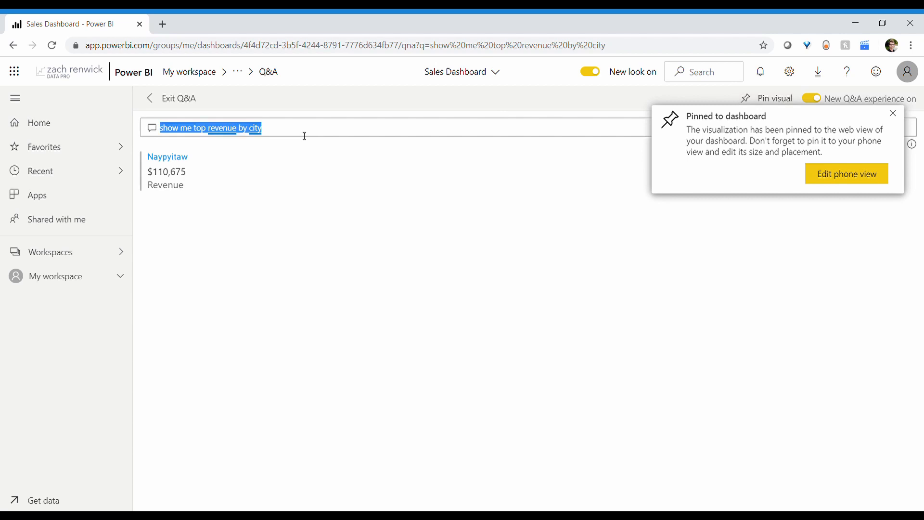
type("sales tre")
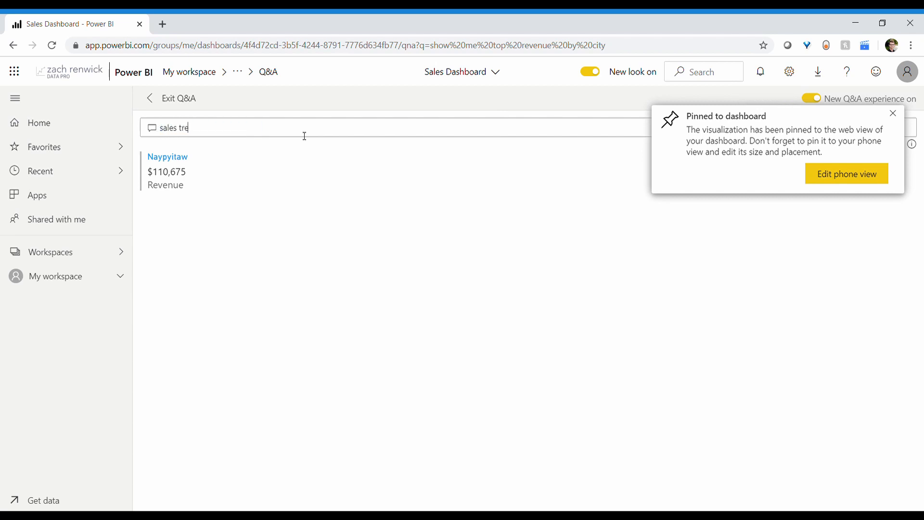
type("nd trend")
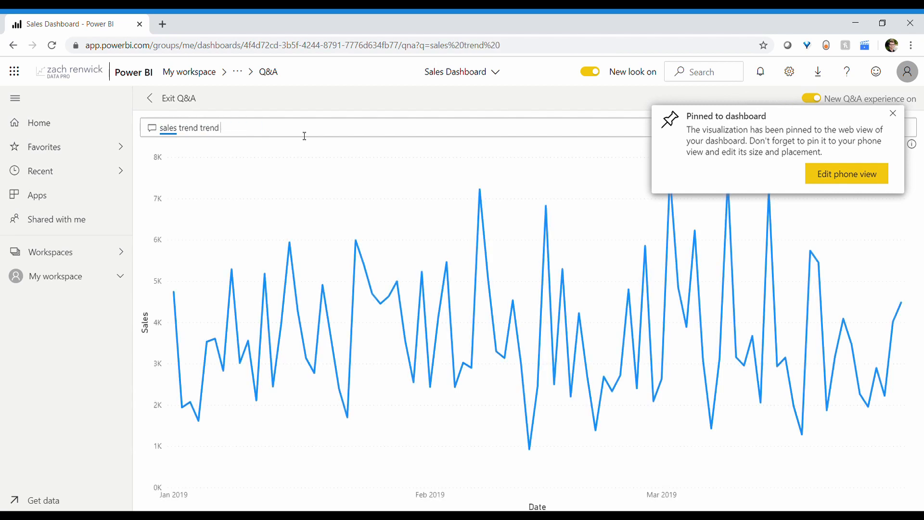
type(" as colu")
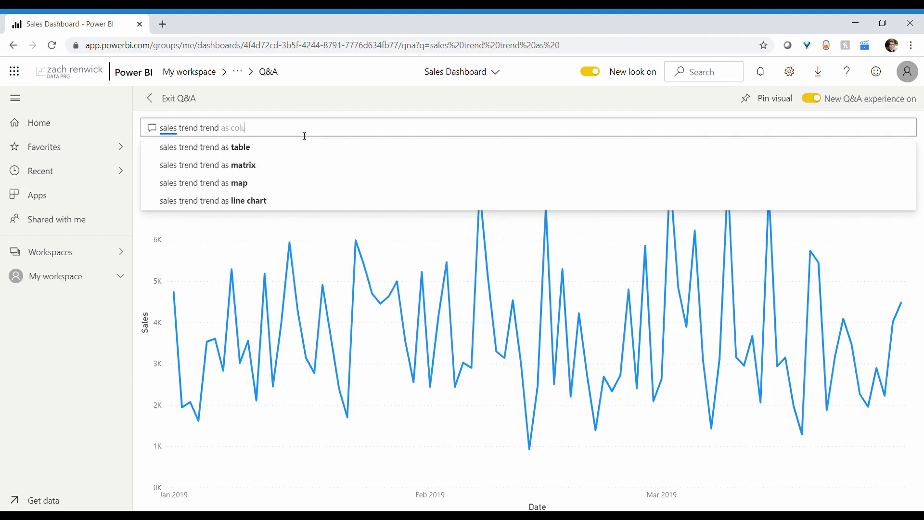
type("mn chart")
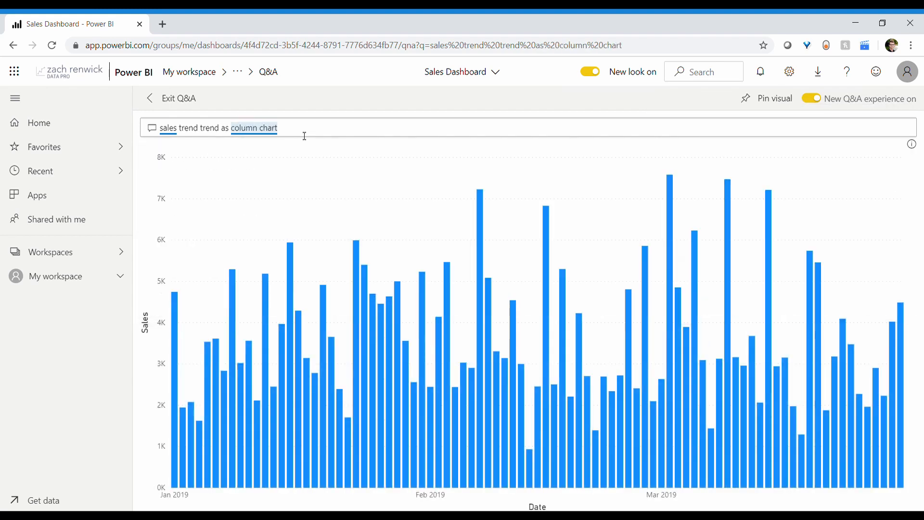
- Pin the sales trend column chart to the dashboard and return to the Sales Dashboard to view the pinned tiles
left_click(750, 99)
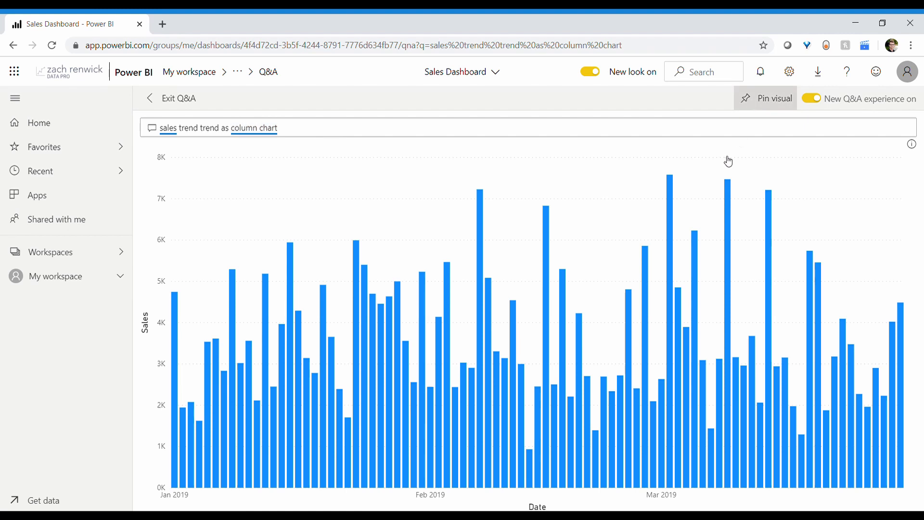
left_click(570, 361)
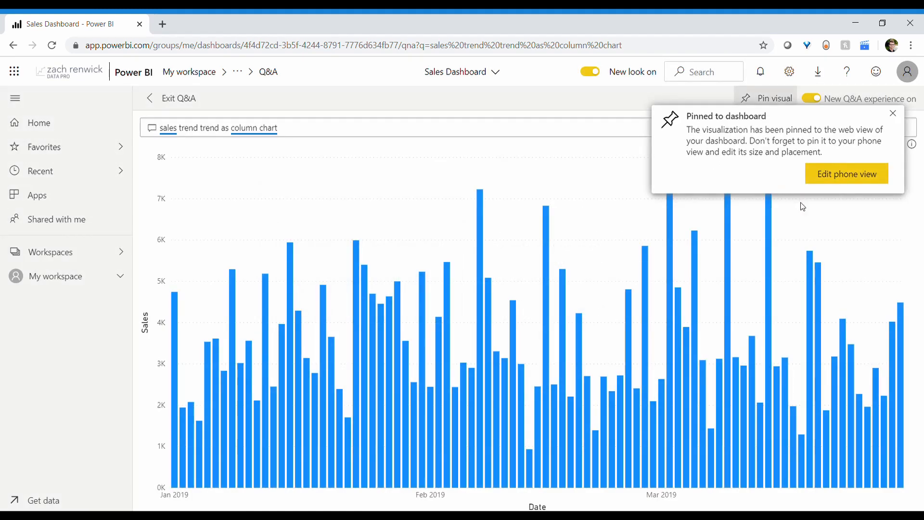
left_click(893, 113)
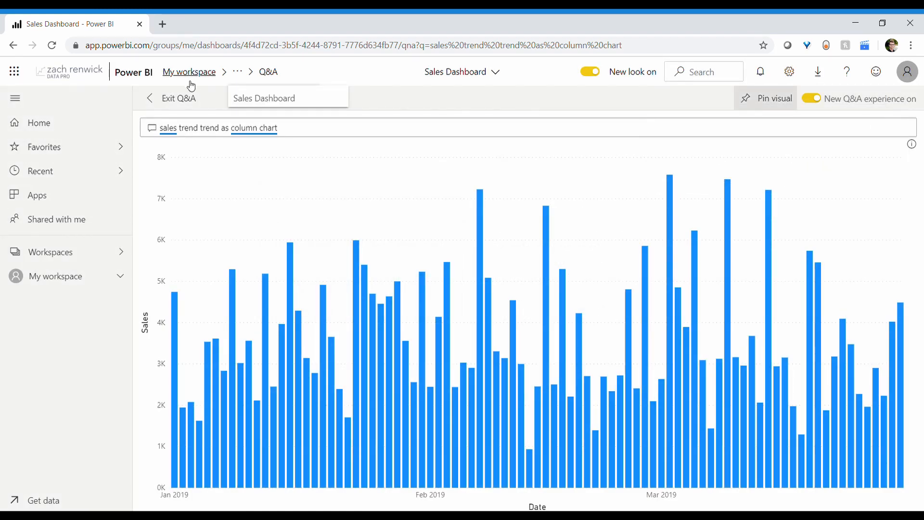
left_click(188, 100)
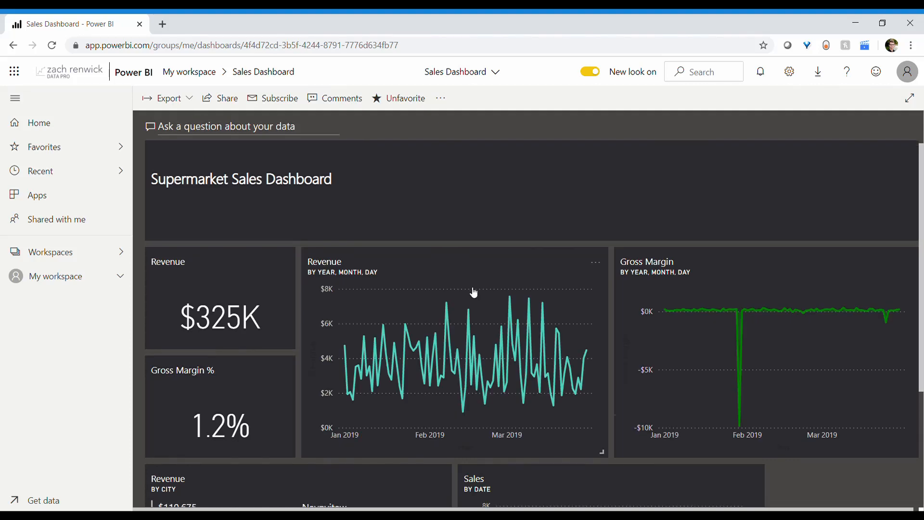
scroll(481, 279, "down", 3)
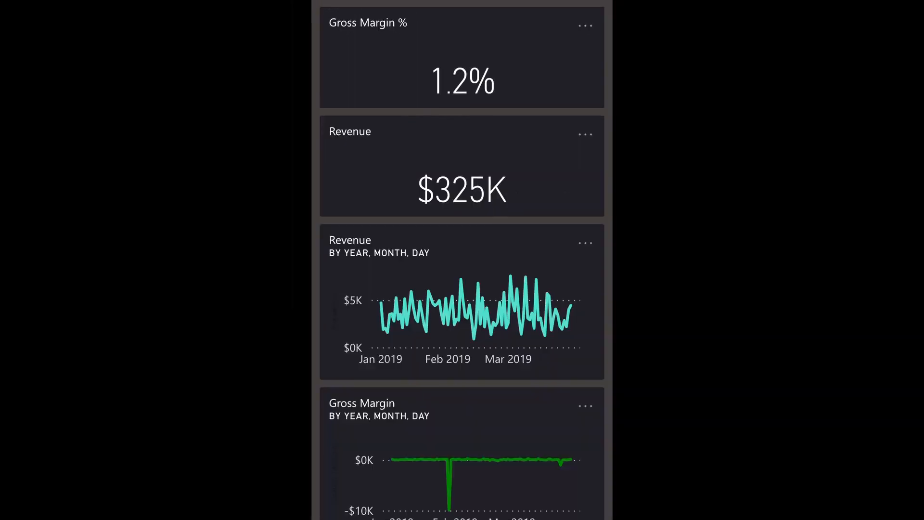
- Switch to the Power BI mobile app and ask the Sales Dashboard's Q&A virtual analyst for "sales by product line"
left_click(317, 341)
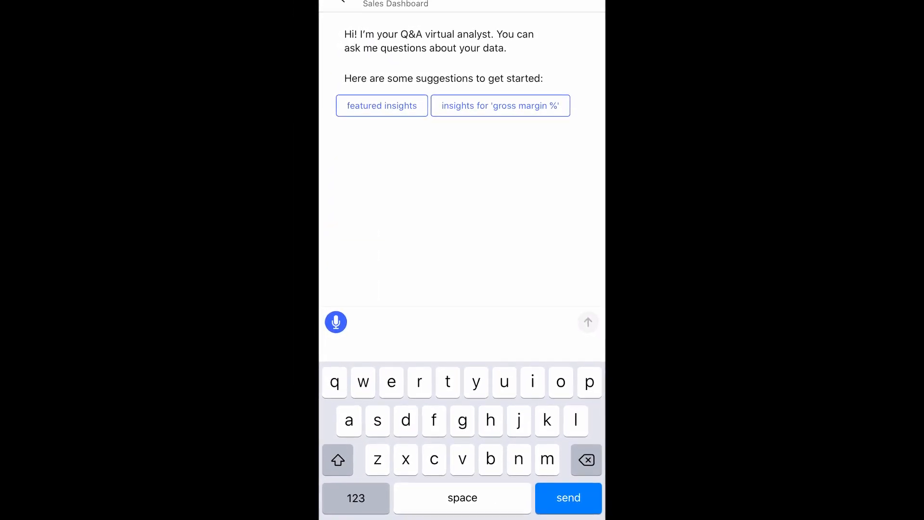
type("sales by ")
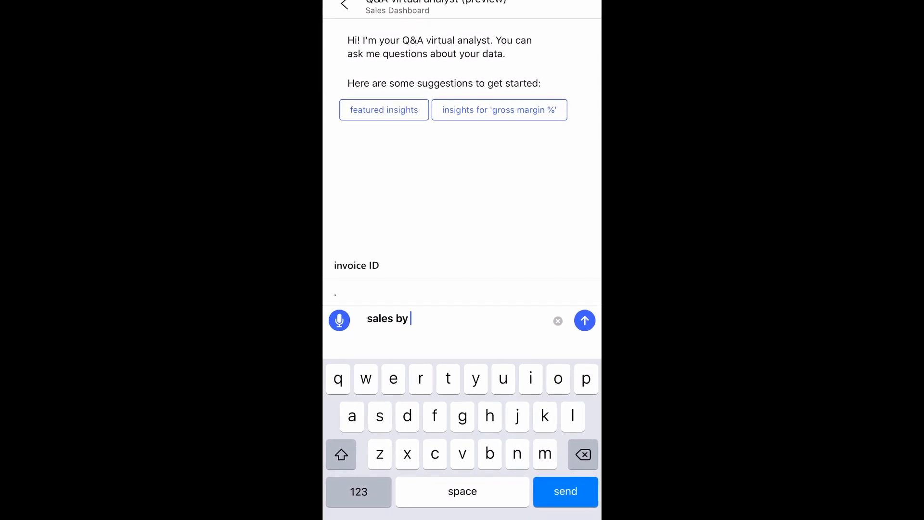
type("product line")
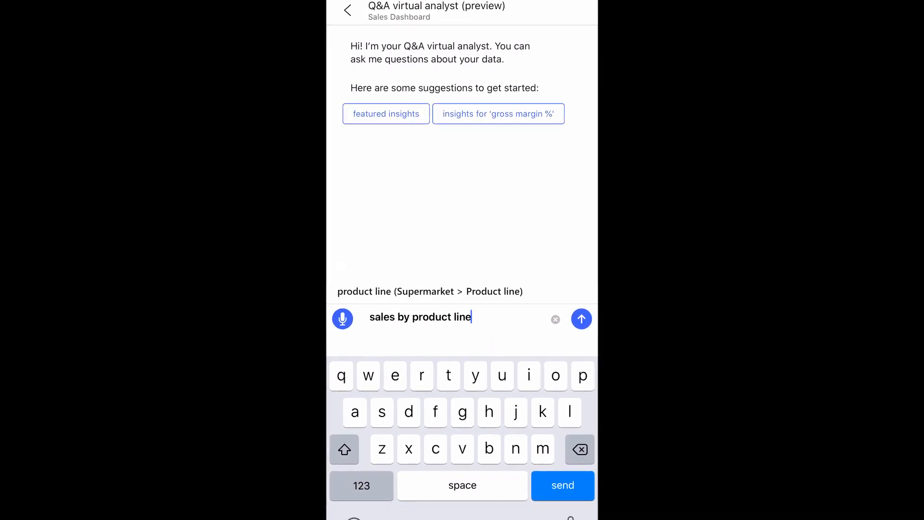
key("Return")
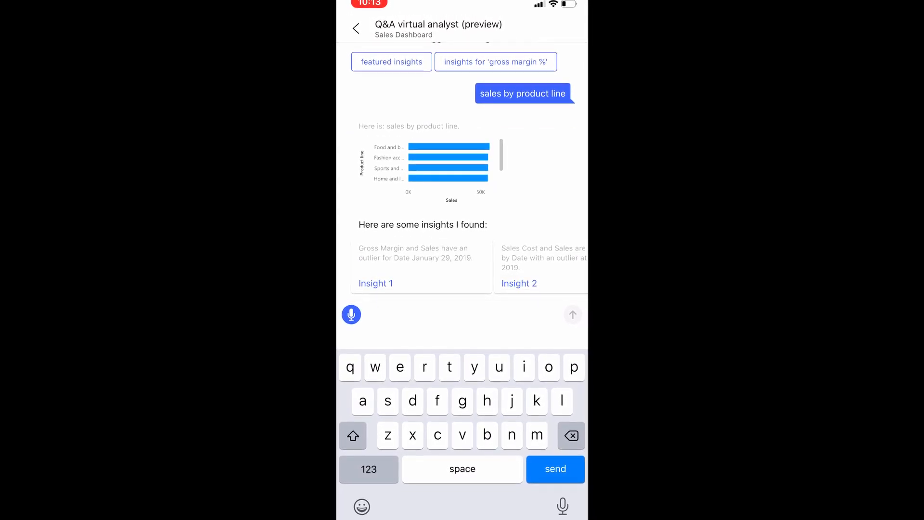
- Open the sales by product line chart from the virtual analyst's answer in full-screen view
left_click(448, 164)
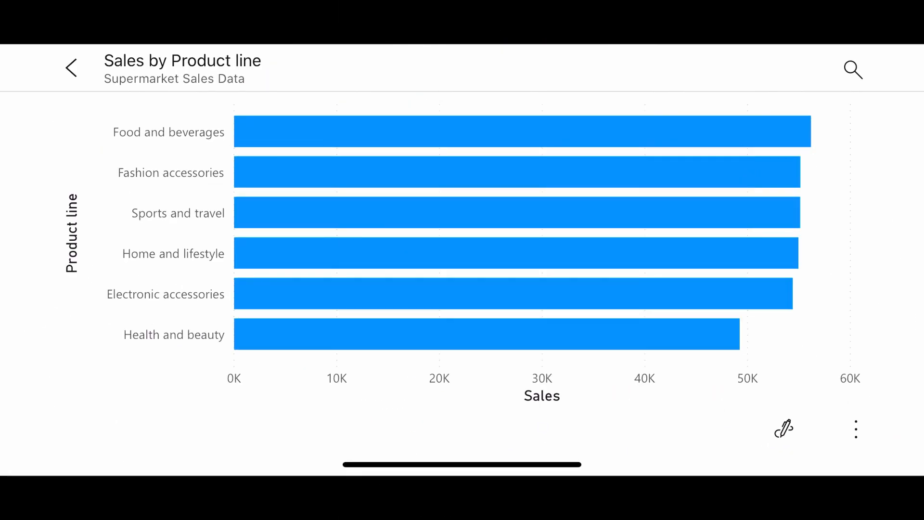
left_click(516, 252)
left_click(516, 253)
- Annotate the Sales by Product line chart with a freehand circle around the Food and beverages and Fashion accessories labels
left_click(856, 429)
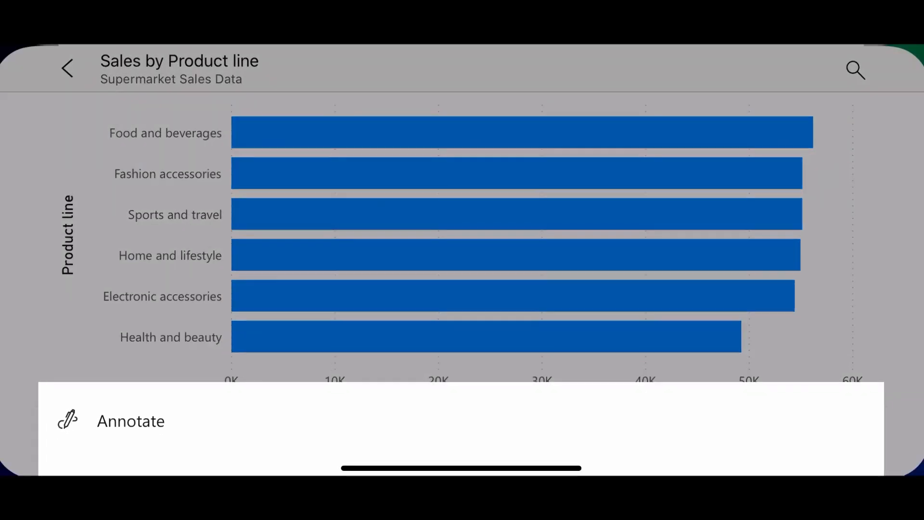
left_click(135, 418)
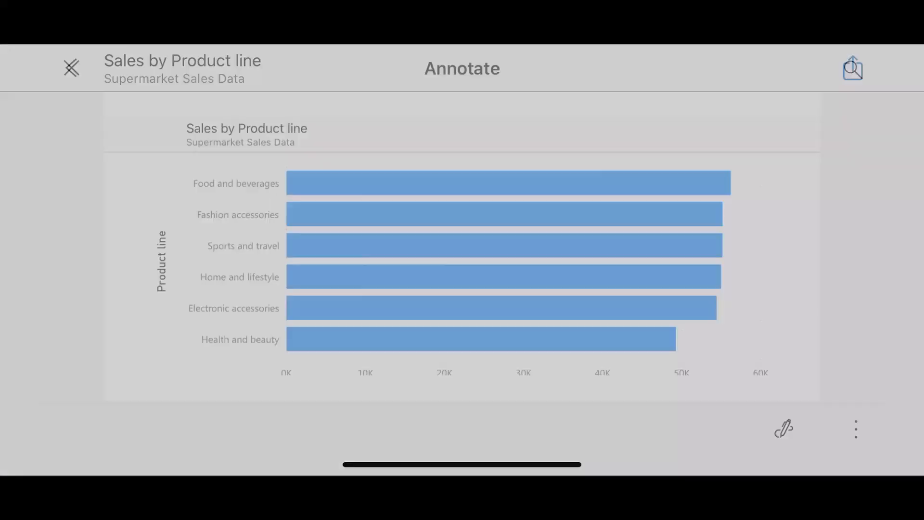
mouse_move(346, 133)
left_mouse_down()
mouse_move(185, 128)
mouse_move(212, 139)
left_mouse_up()
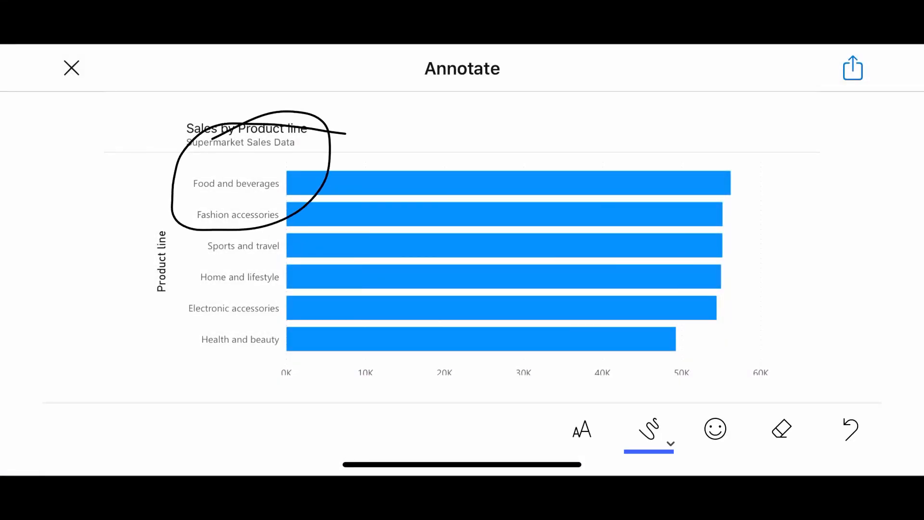